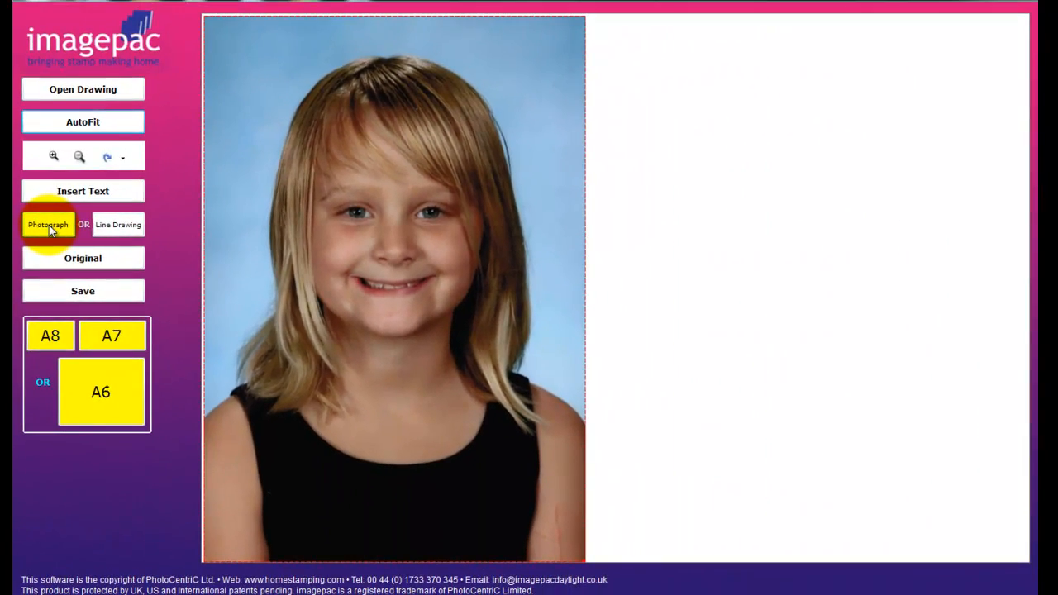
Convert the portrait with the Photograph option, and preview its A7 print layout without printing it
left_click(49, 228)
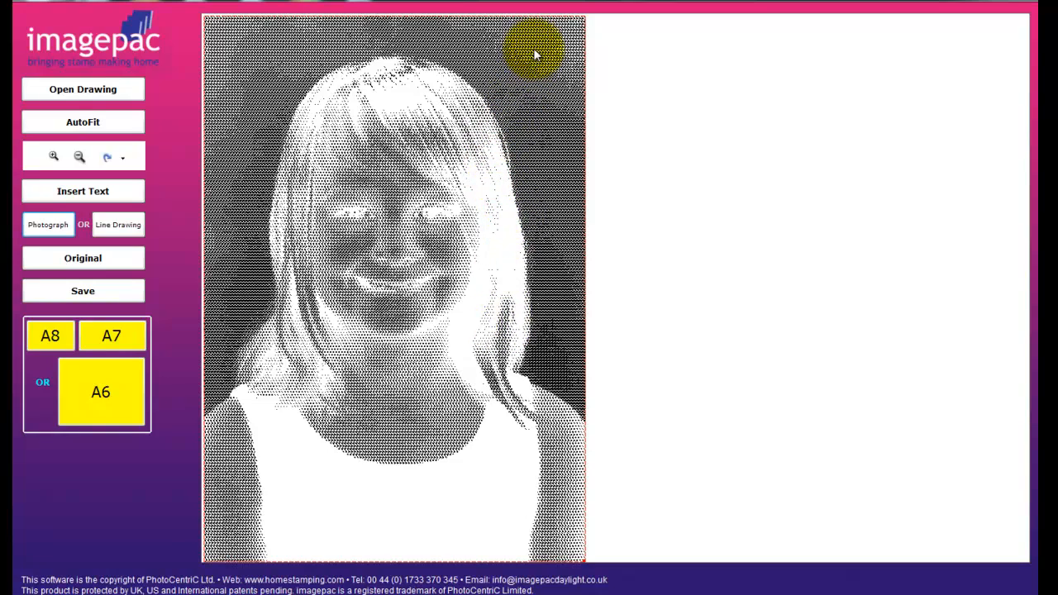
mouse_move(510, 42)
left_mouse_down()
mouse_move(389, 107)
mouse_move(423, 145)
mouse_move(354, 289)
mouse_move(387, 329)
mouse_move(354, 330)
mouse_move(302, 198)
mouse_move(364, 89)
mouse_move(514, 294)
mouse_move(489, 447)
mouse_move(545, 97)
mouse_move(536, 52)
mouse_move(387, 59)
mouse_move(524, 42)
mouse_move(537, 88)
mouse_move(557, 378)
mouse_move(545, 398)
mouse_move(559, 487)
mouse_move(560, 410)
left_mouse_up()
mouse_move(561, 239)
left_mouse_down()
mouse_move(564, 199)
mouse_move(526, 56)
mouse_move(397, 17)
mouse_move(272, 83)
mouse_move(255, 236)
mouse_move(261, 265)
mouse_move(302, 307)
mouse_move(280, 307)
mouse_move(281, 245)
left_mouse_up()
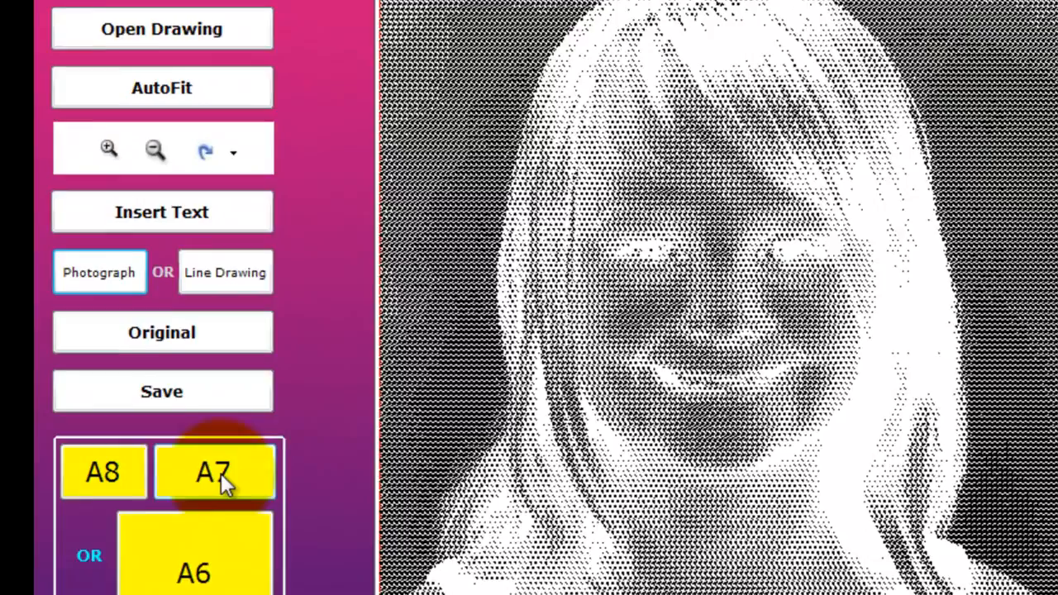
left_click(219, 479)
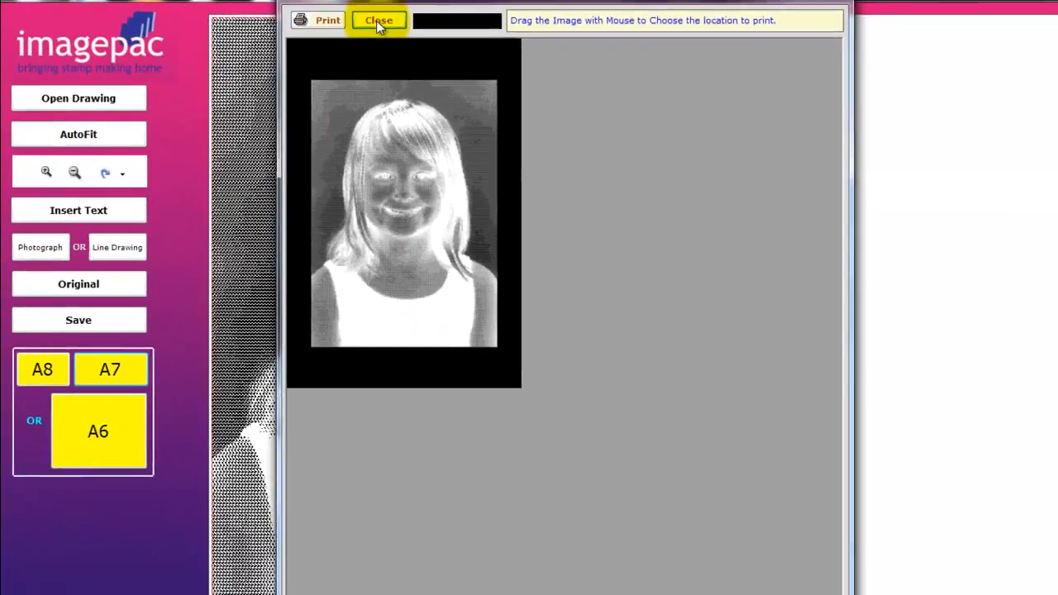
left_click(376, 20)
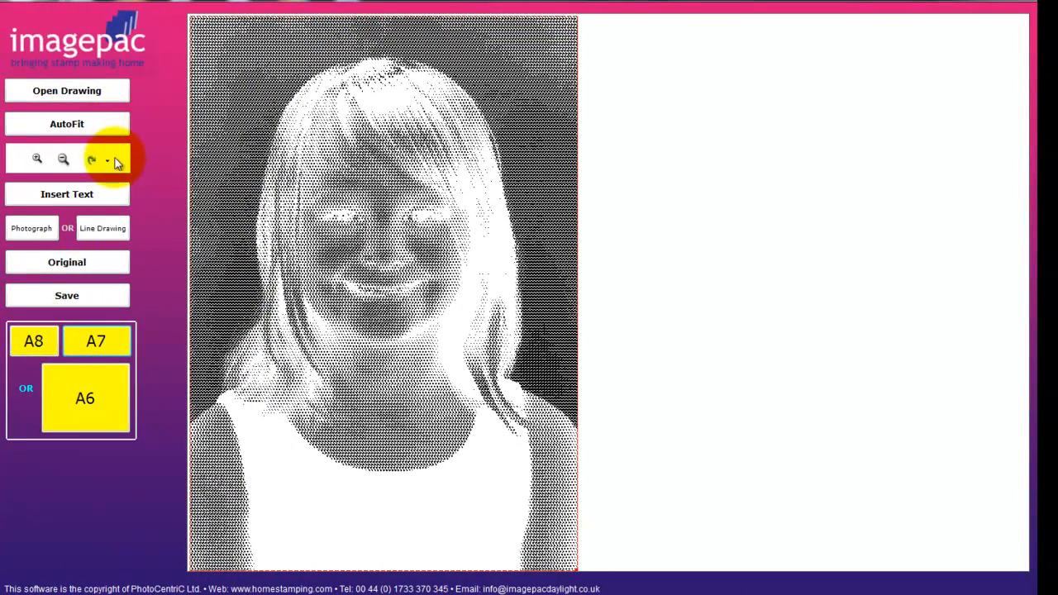
Rotate the photograph negative 90° to preview its A8 print layout, and rotate it another 270° after closing the preview
left_click(108, 159)
left_click(111, 184)
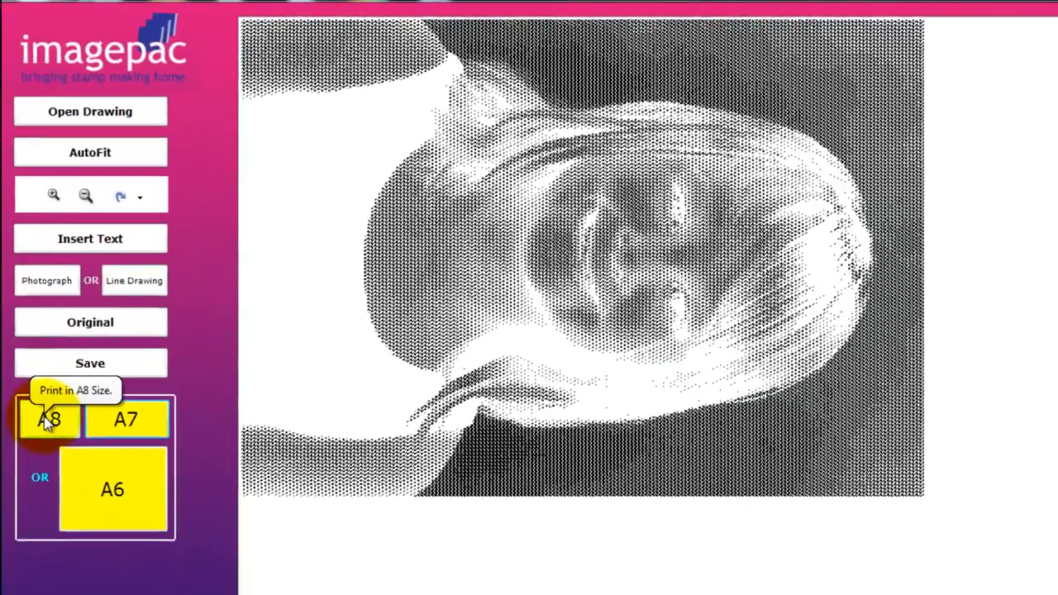
left_click(47, 421)
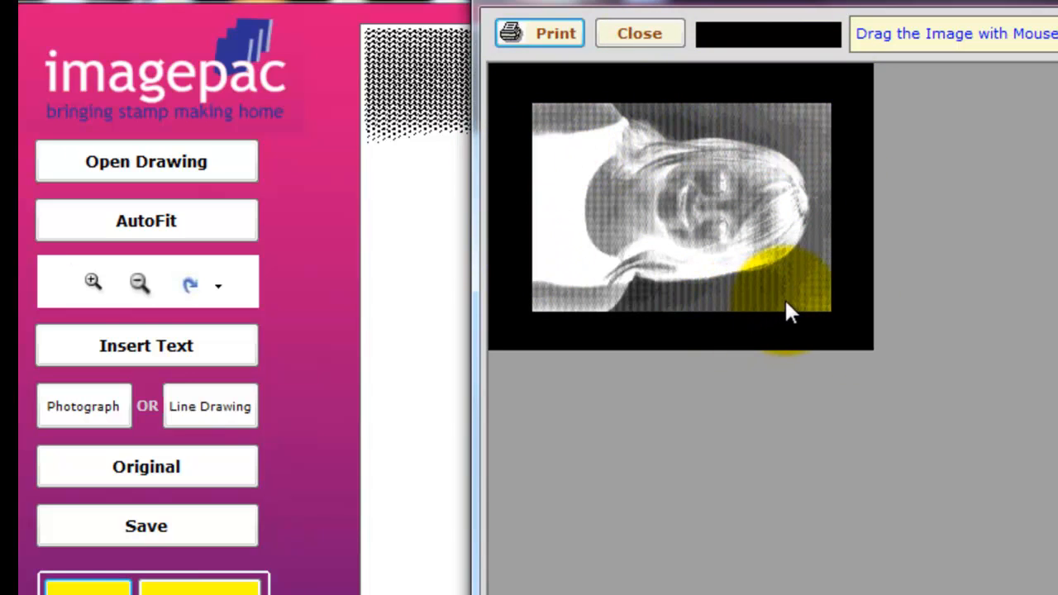
left_click(666, 34)
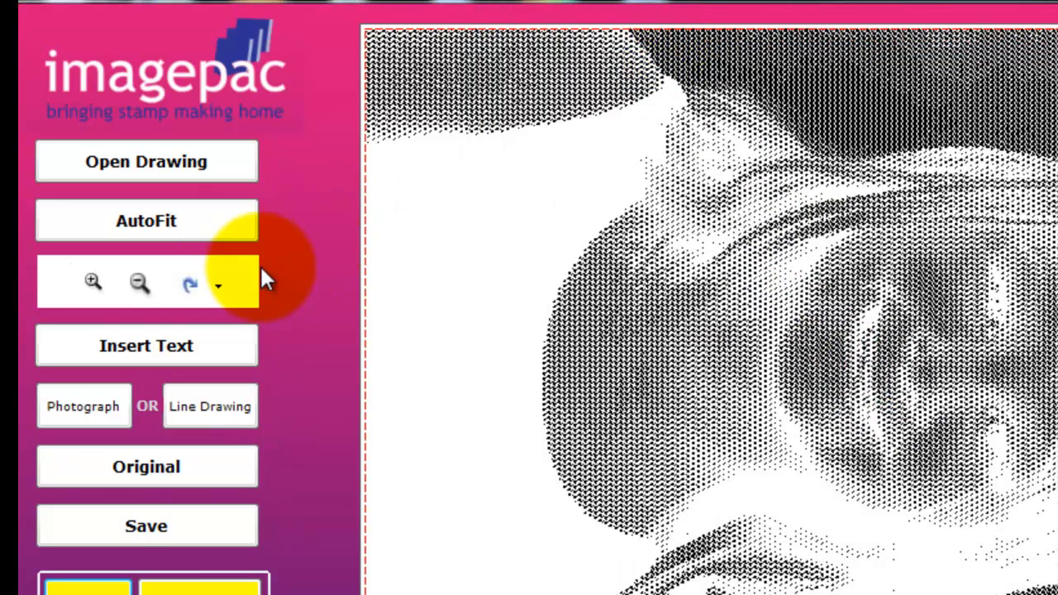
left_click(216, 285)
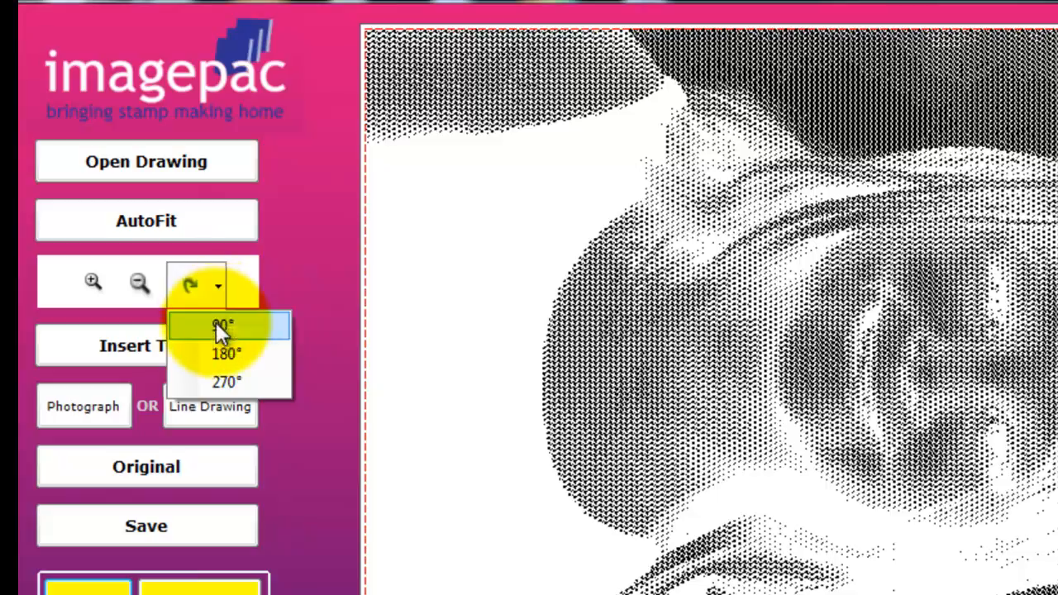
left_click(224, 381)
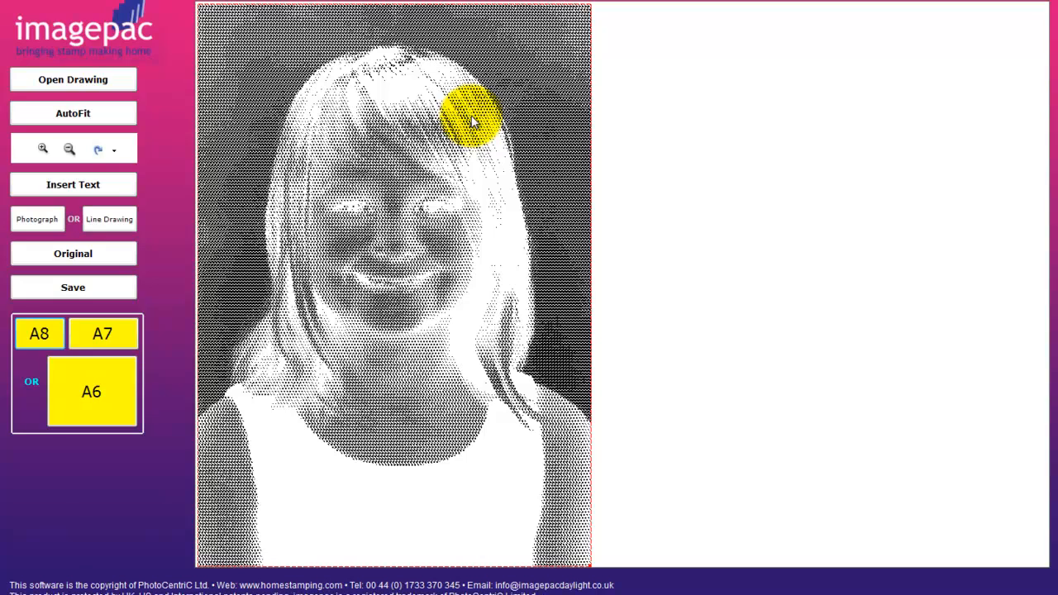
Restore the original colour portrait, auto-fitted to the canvas, and convert it with the Line Drawing option
left_click(74, 257)
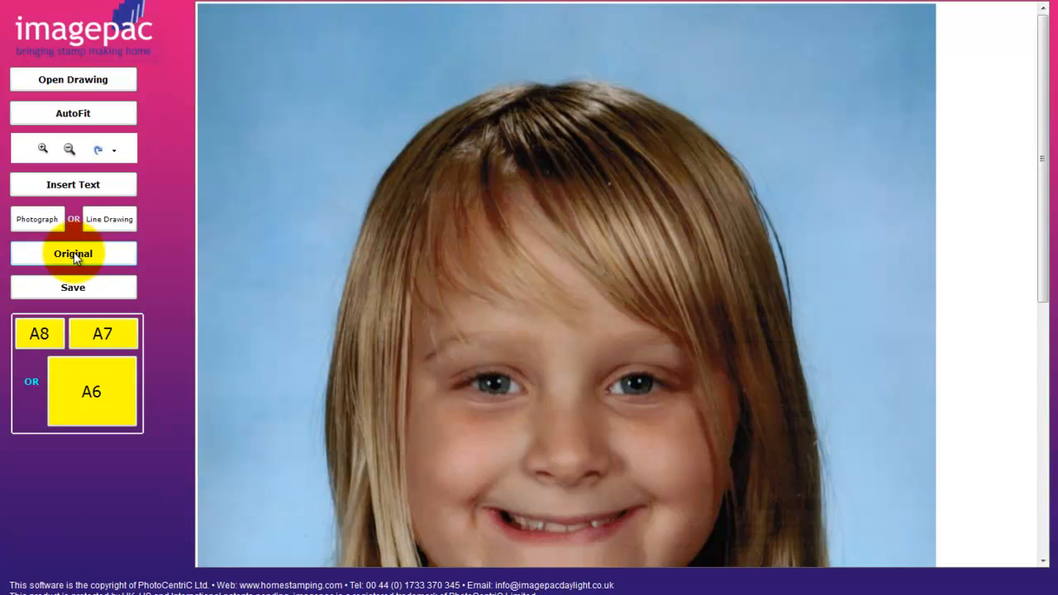
left_click(86, 113)
left_click(119, 224)
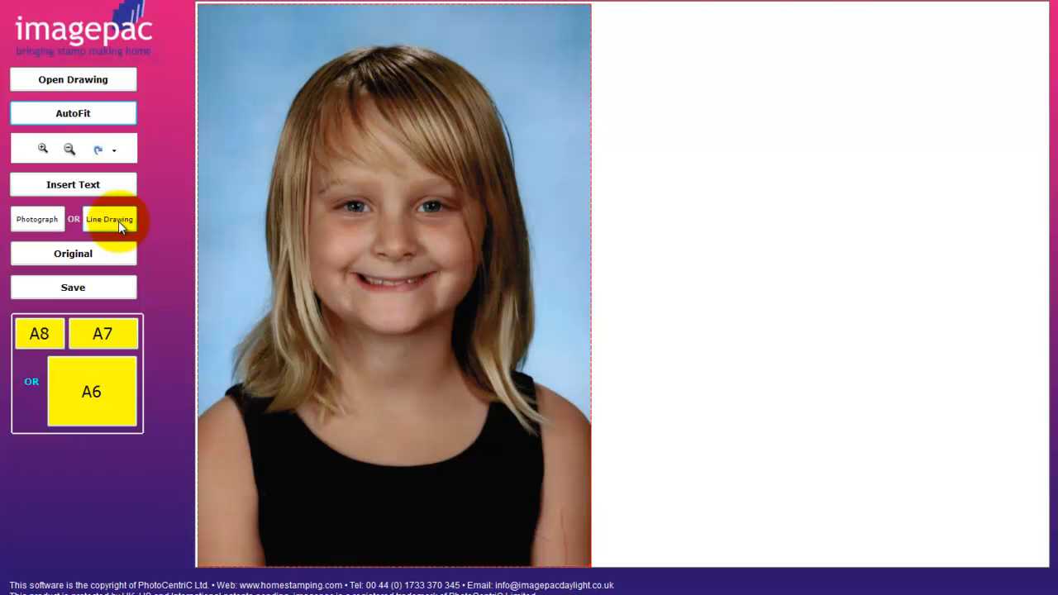
left_click(42, 221)
left_click(63, 222)
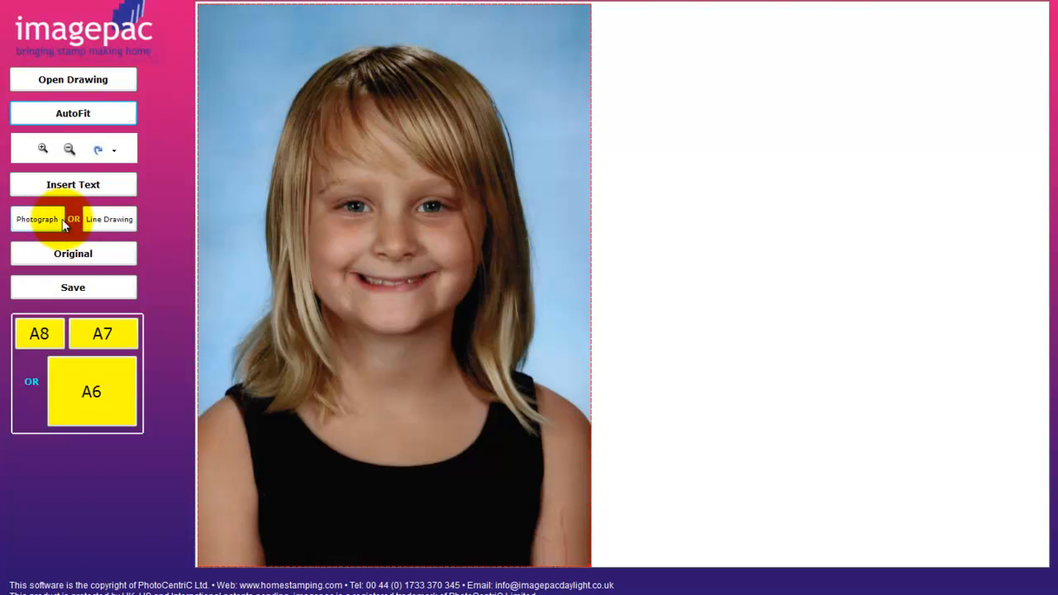
left_click(38, 225)
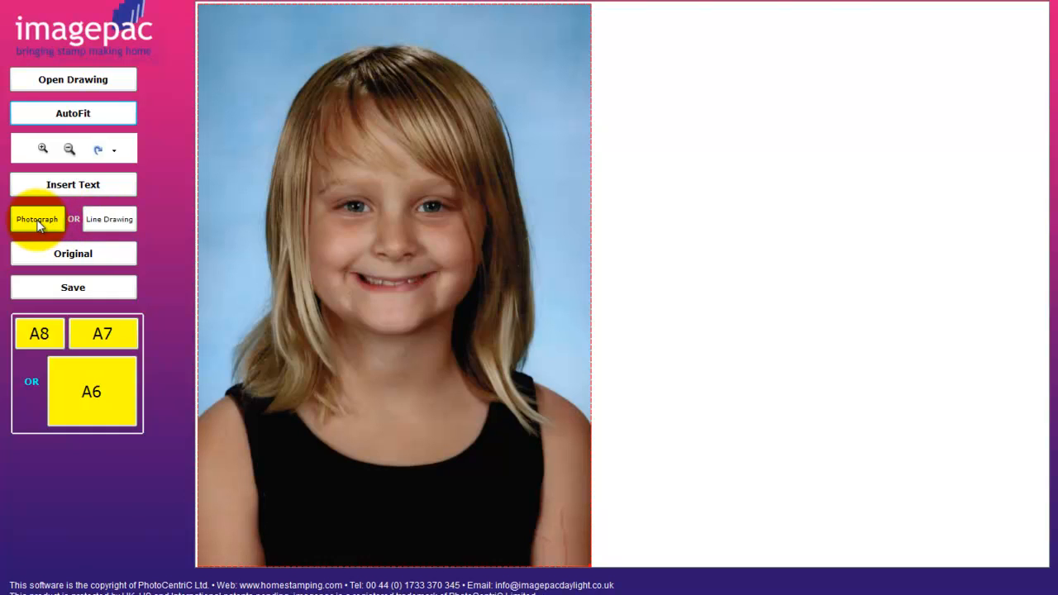
left_click(106, 221)
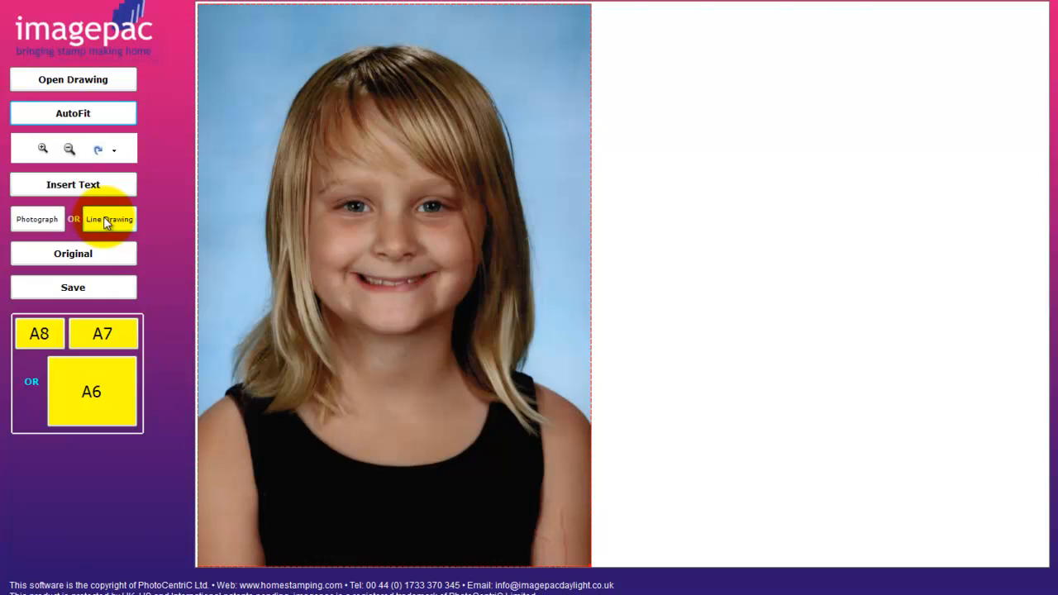
left_click(109, 221)
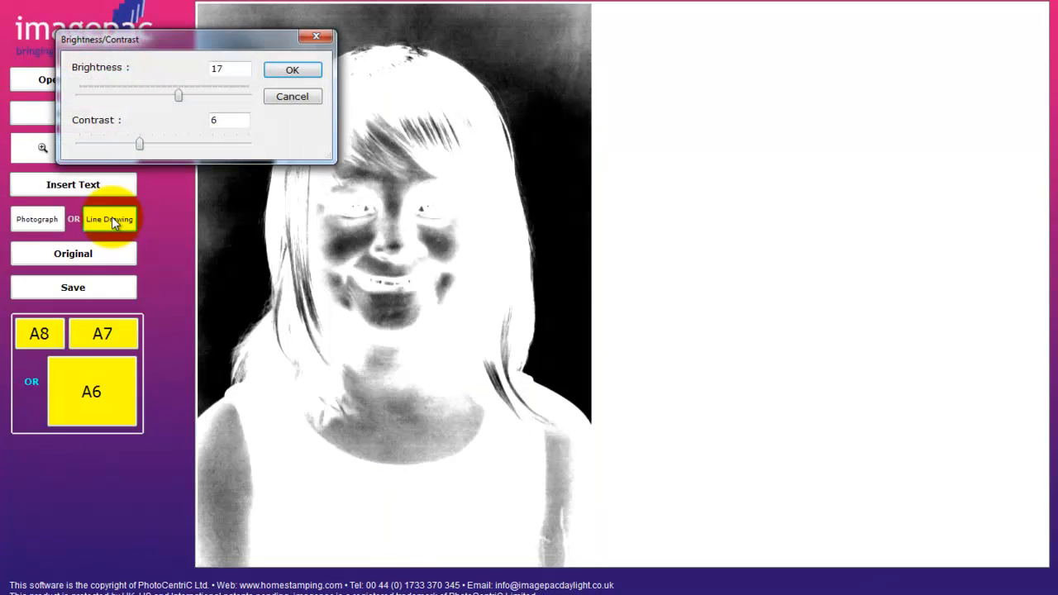
Set the line drawing's brightness to -26 and contrast to 10, keeping the adjustment dialog clear of the image
left_click_drag(155, 41, 707, 59)
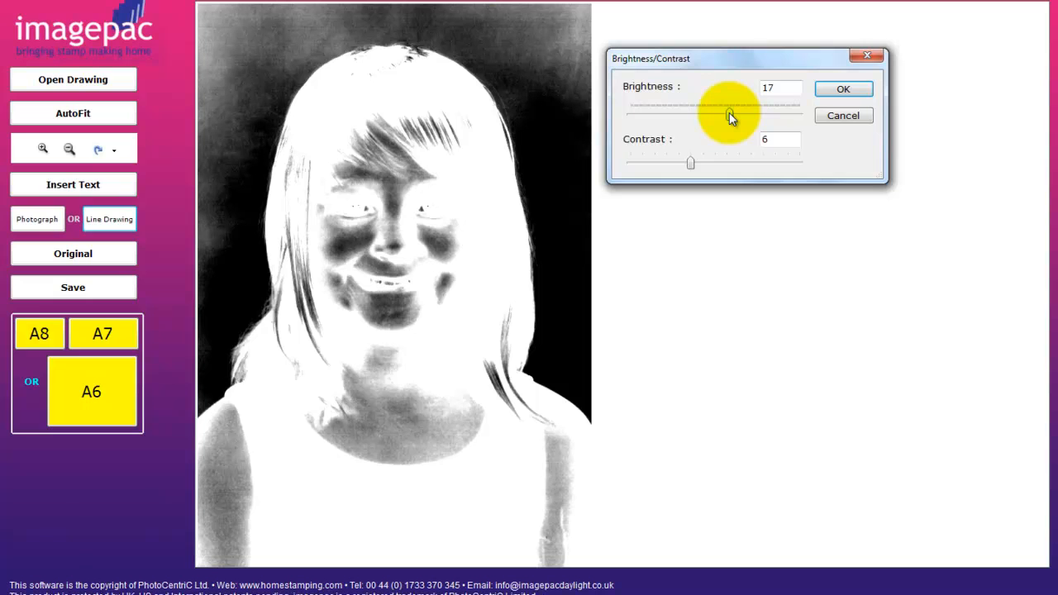
left_click_drag(729, 116, 635, 114)
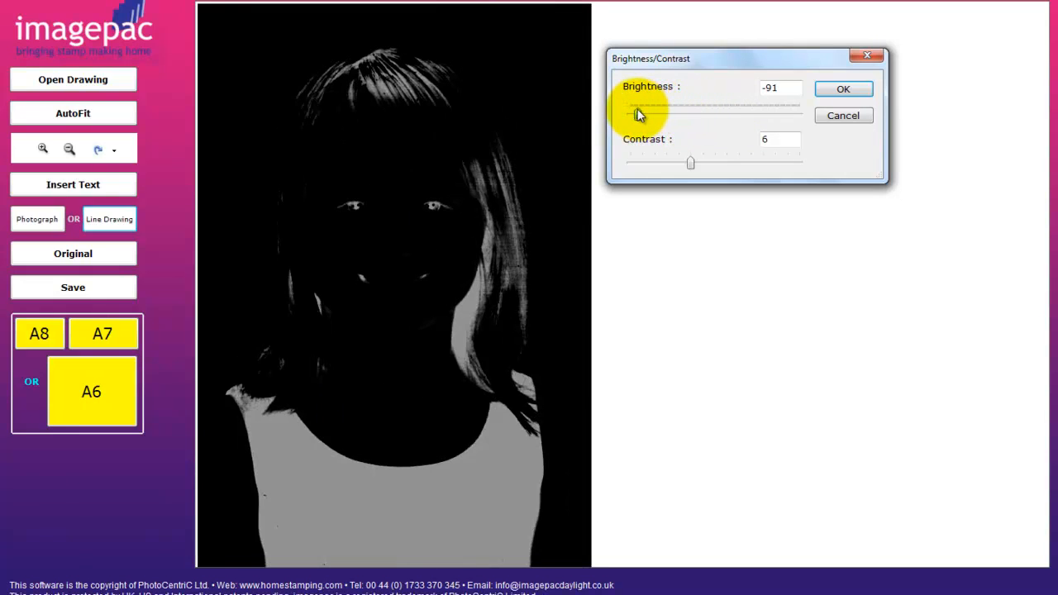
left_click(693, 116)
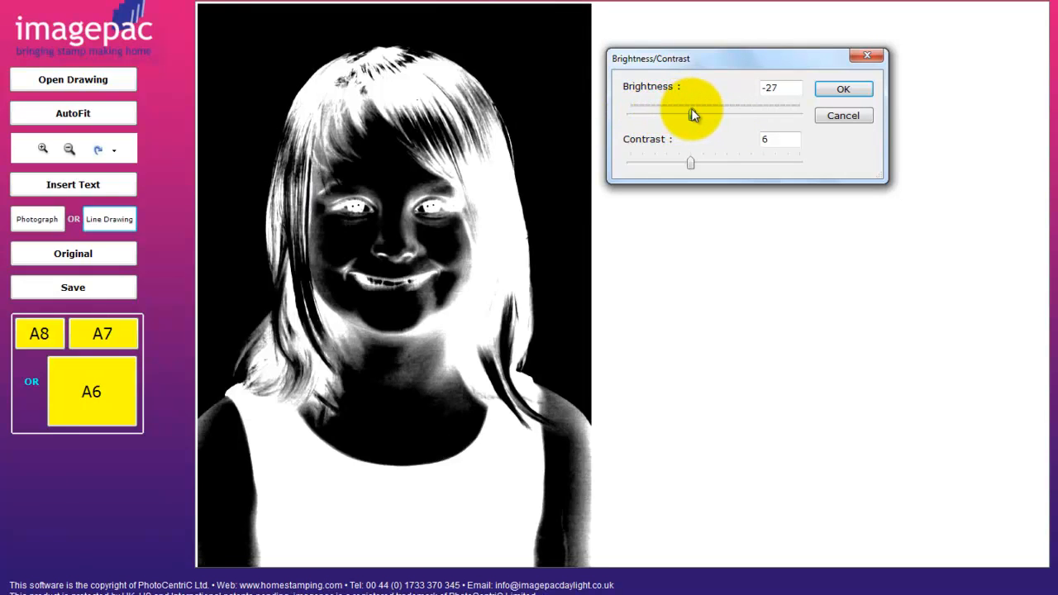
left_click_drag(693, 116, 695, 116)
left_click_drag(691, 165, 742, 164)
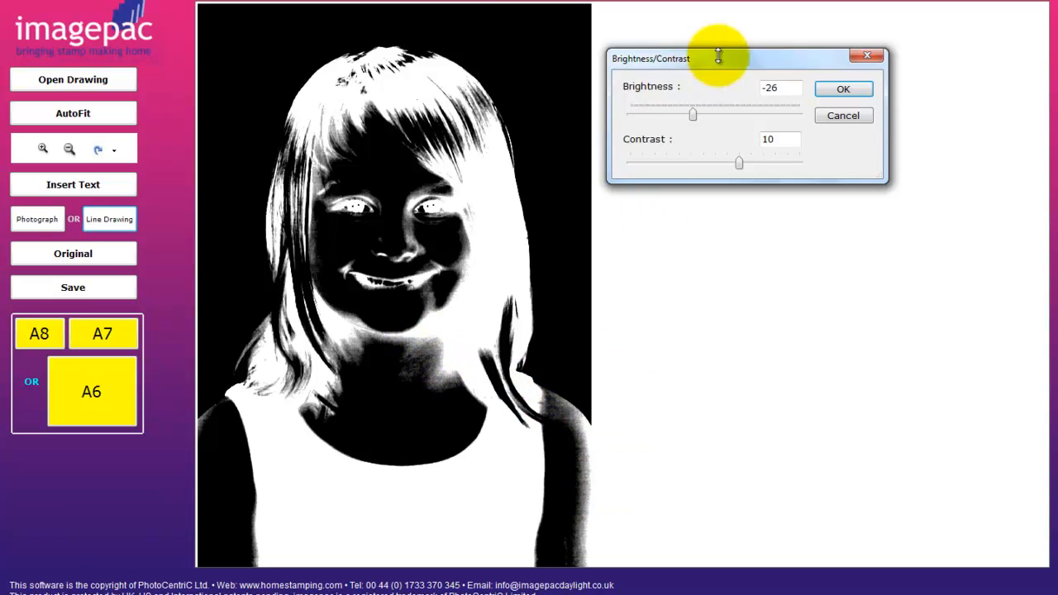
left_click(835, 91)
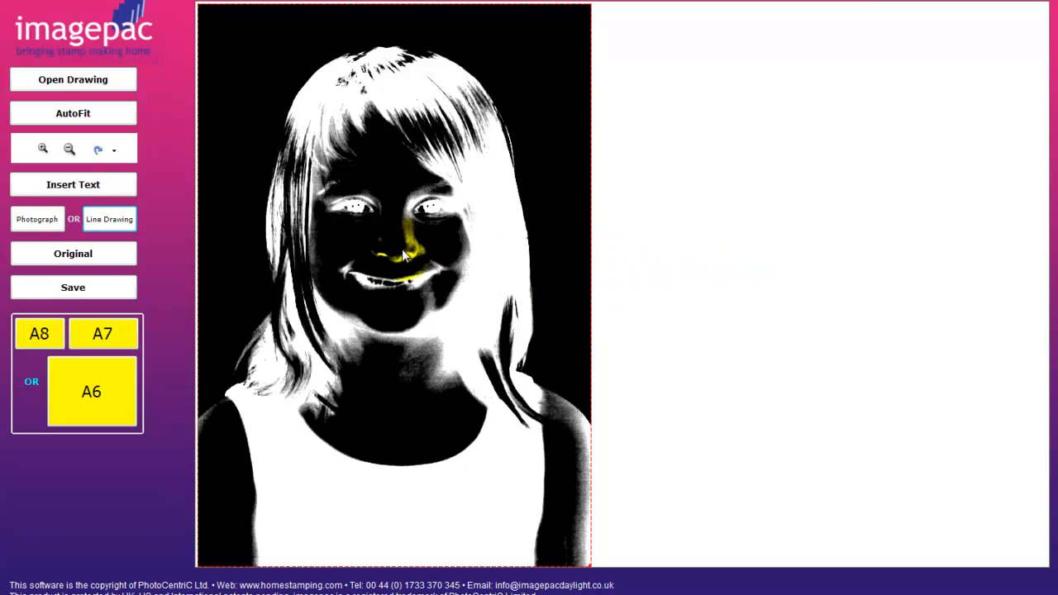
Apply the Line Drawing conversion again to invert the negative into a positive, accepting brightness 17 and contrast 6
left_click(108, 220)
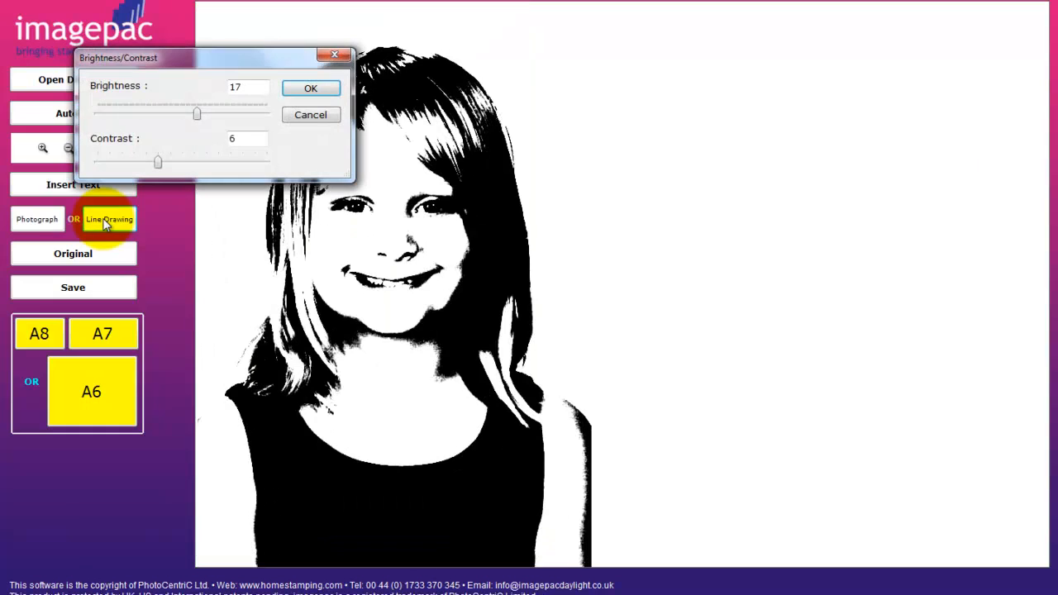
left_click_drag(198, 57, 778, 35)
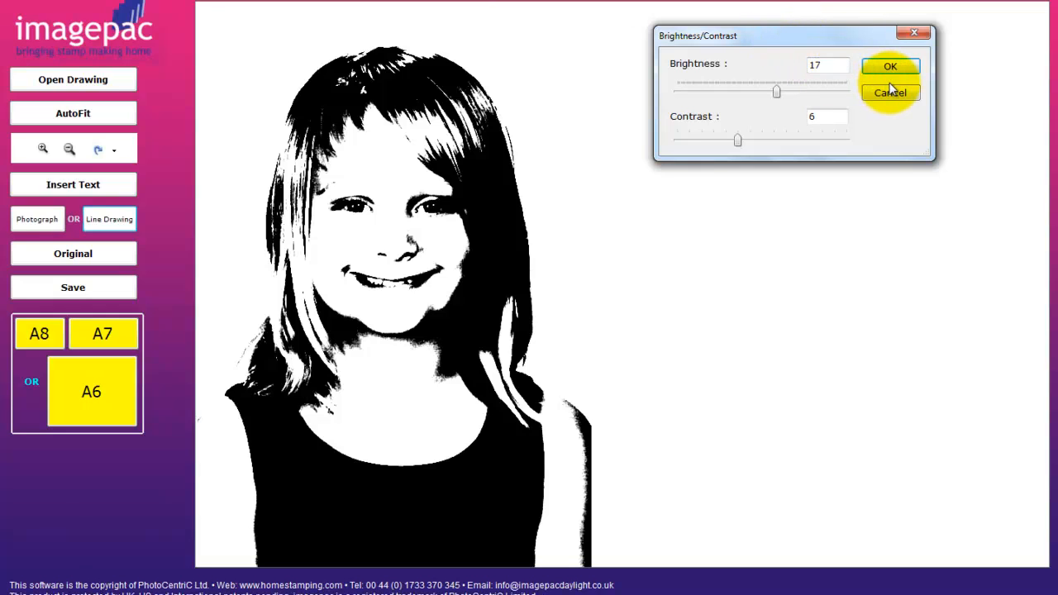
left_click(43, 221)
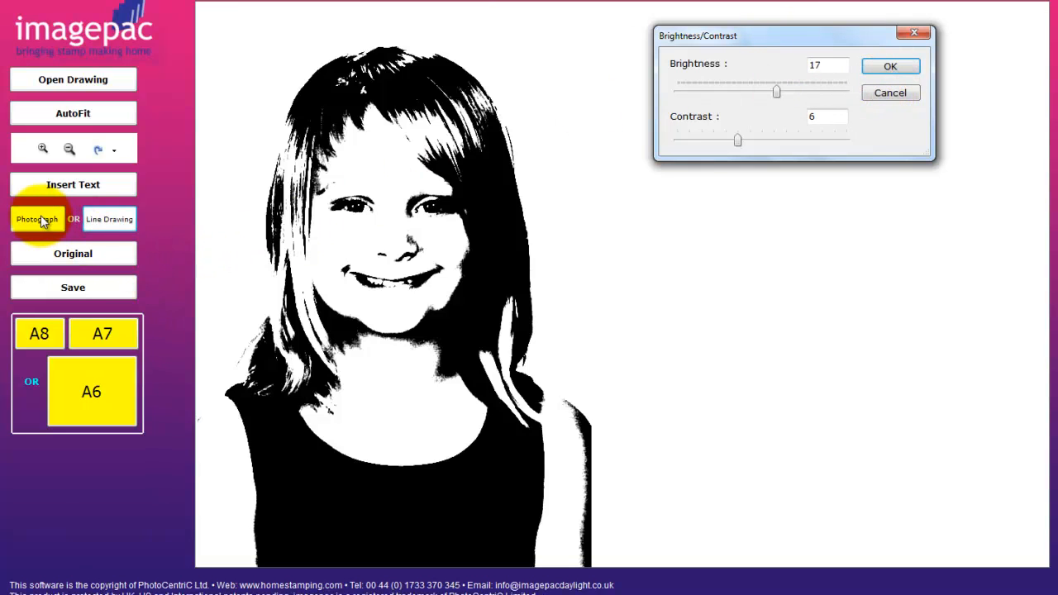
left_click(113, 221)
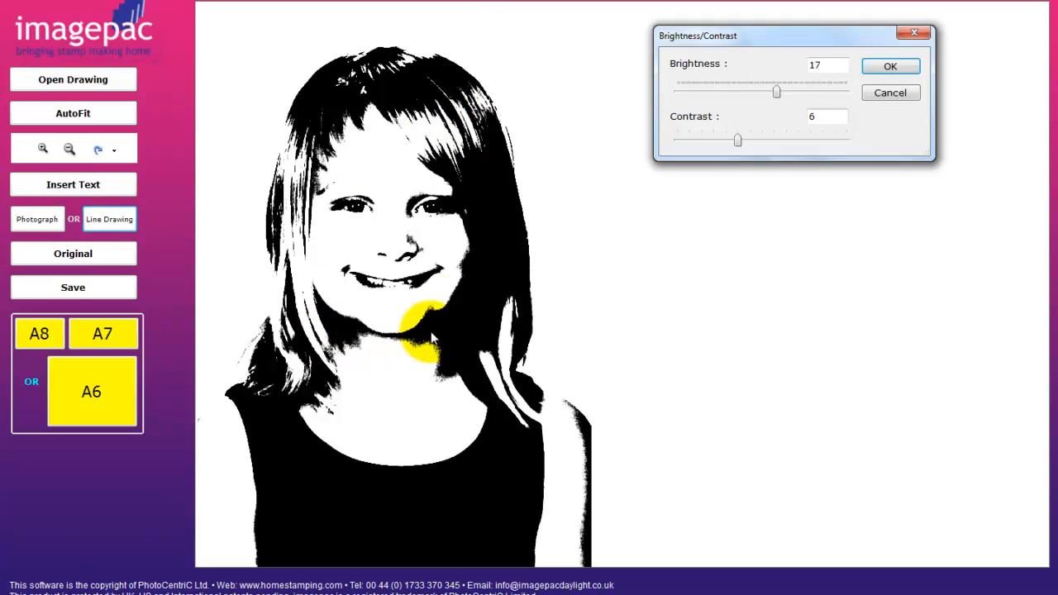
left_click(889, 67)
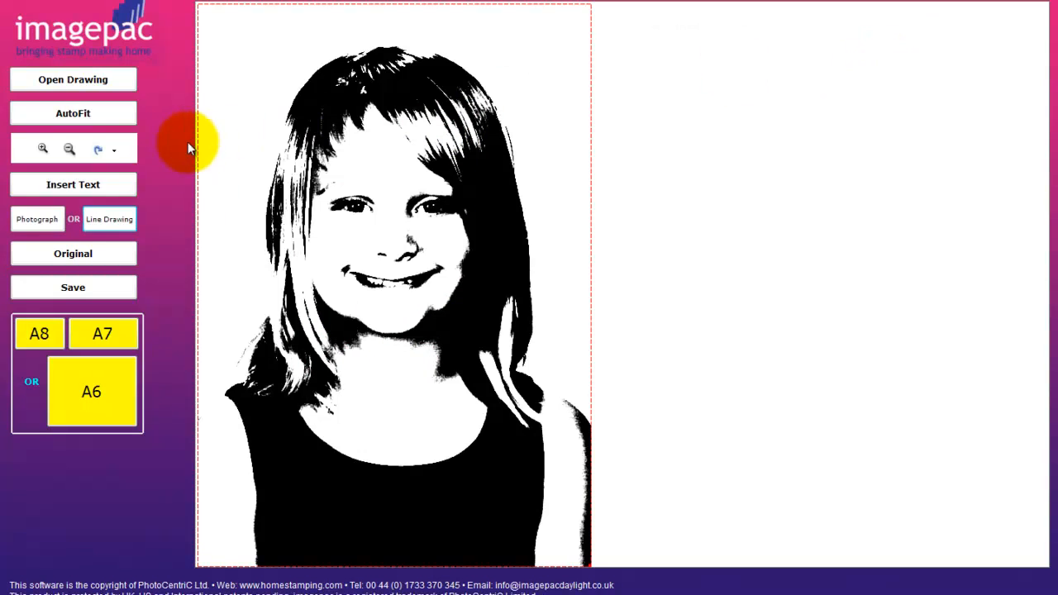
Invert the positive line drawing back to a negative with another Line Drawing conversion at brightness 17 and contrast 6
left_click(111, 225)
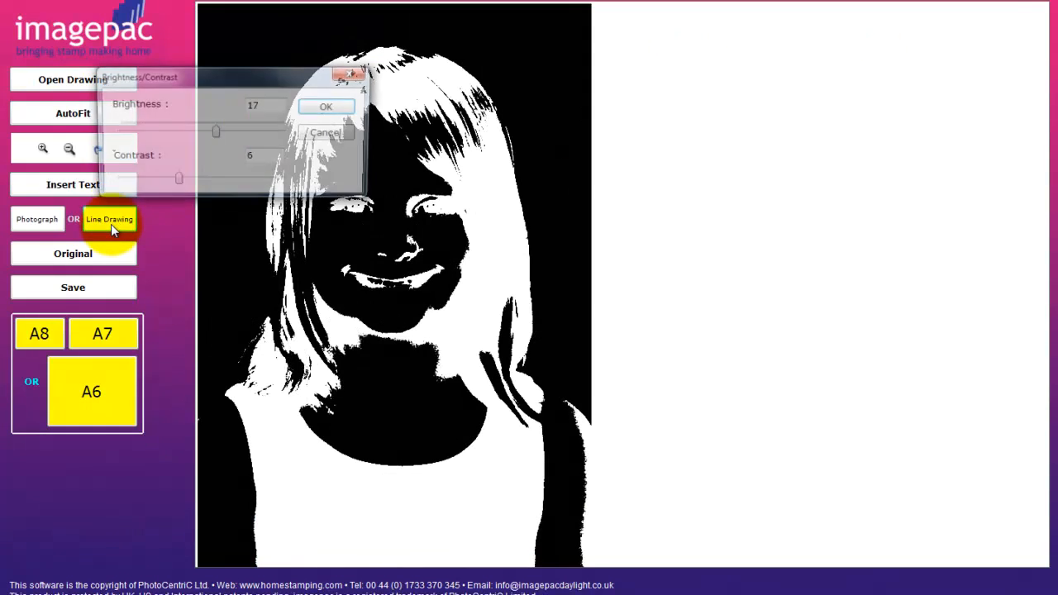
left_click_drag(242, 81, 792, 48)
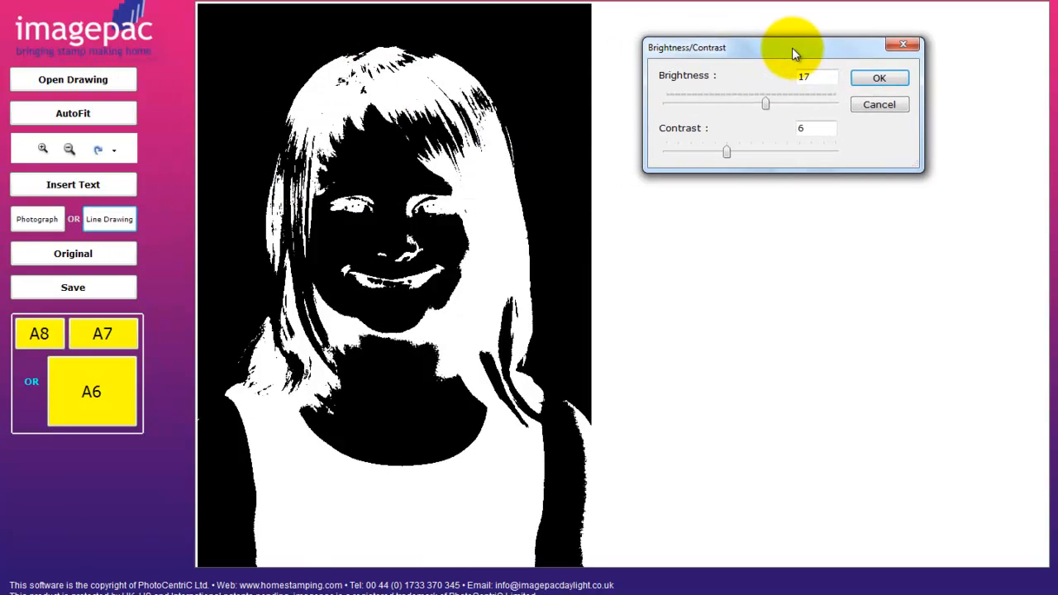
left_click(880, 79)
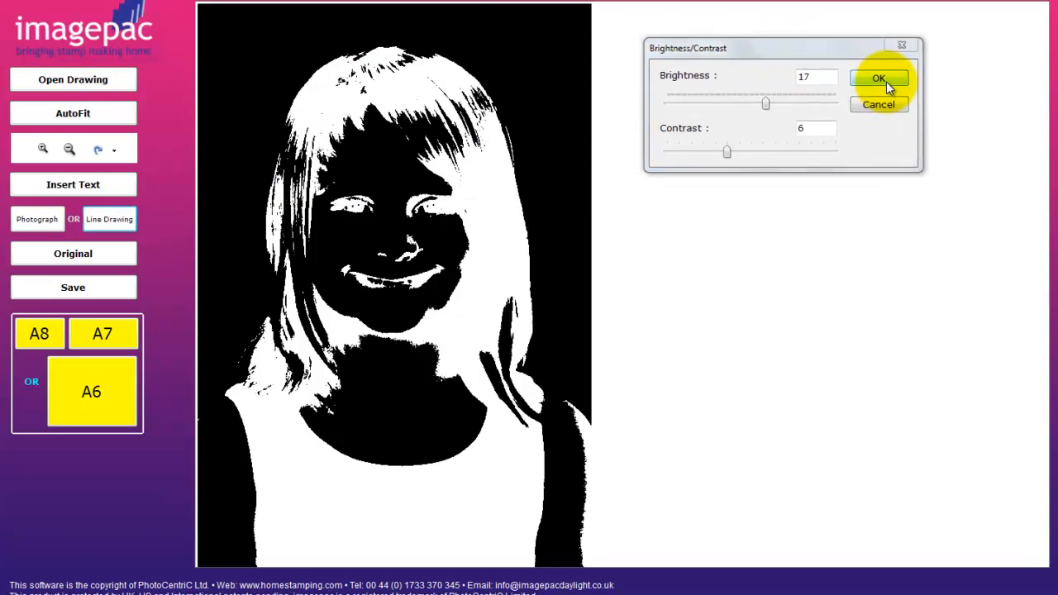
Save the line-drawing negative as a JPG in the Stampmaker Day folder, named with the subject's first name followed by "negative"
left_click(71, 290)
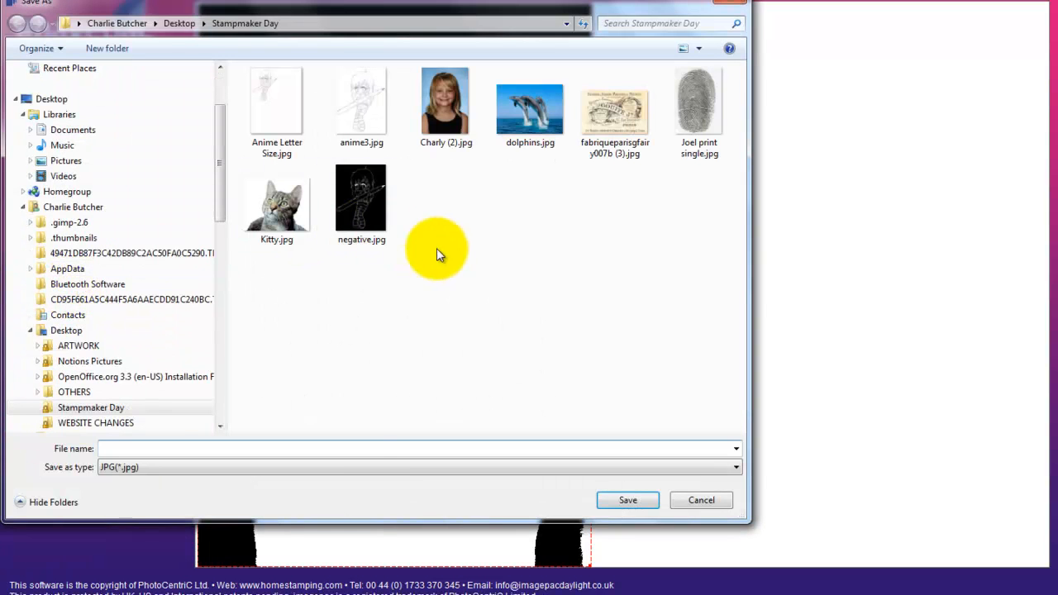
type("ch")
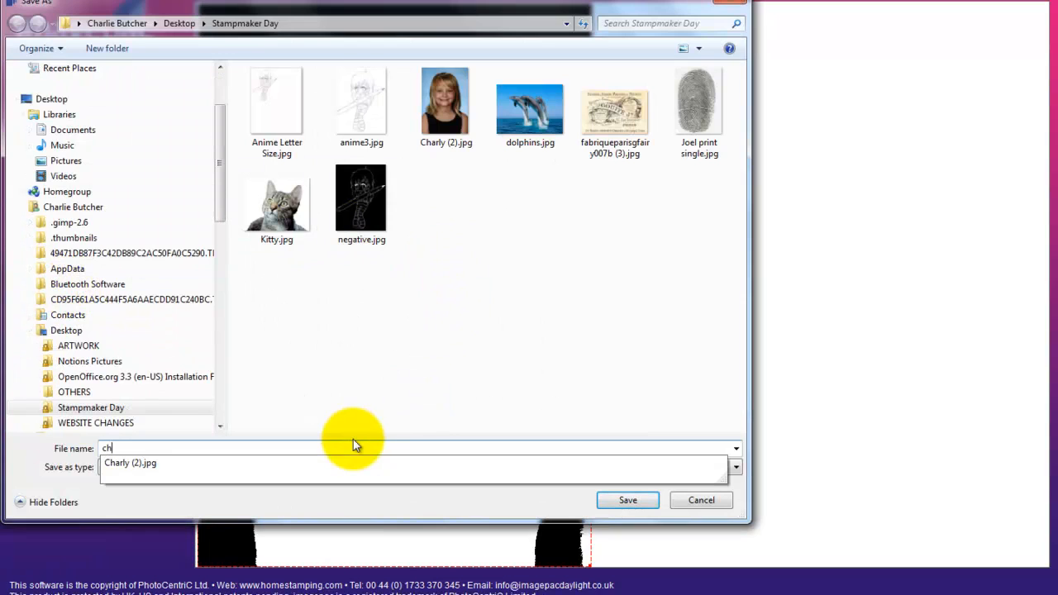
type("arly negative")
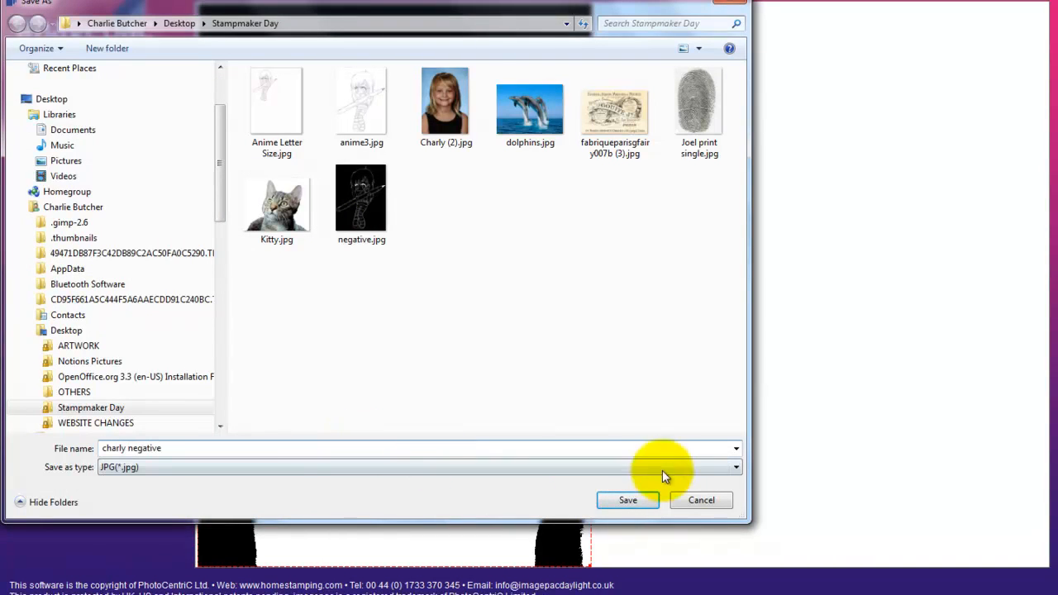
left_click(635, 502)
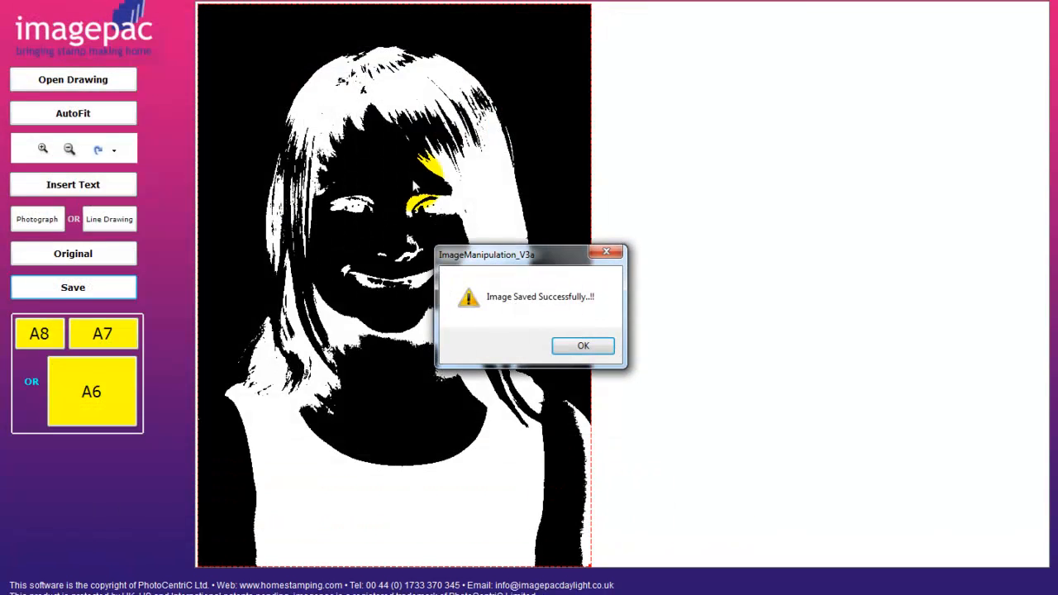
left_click(582, 348)
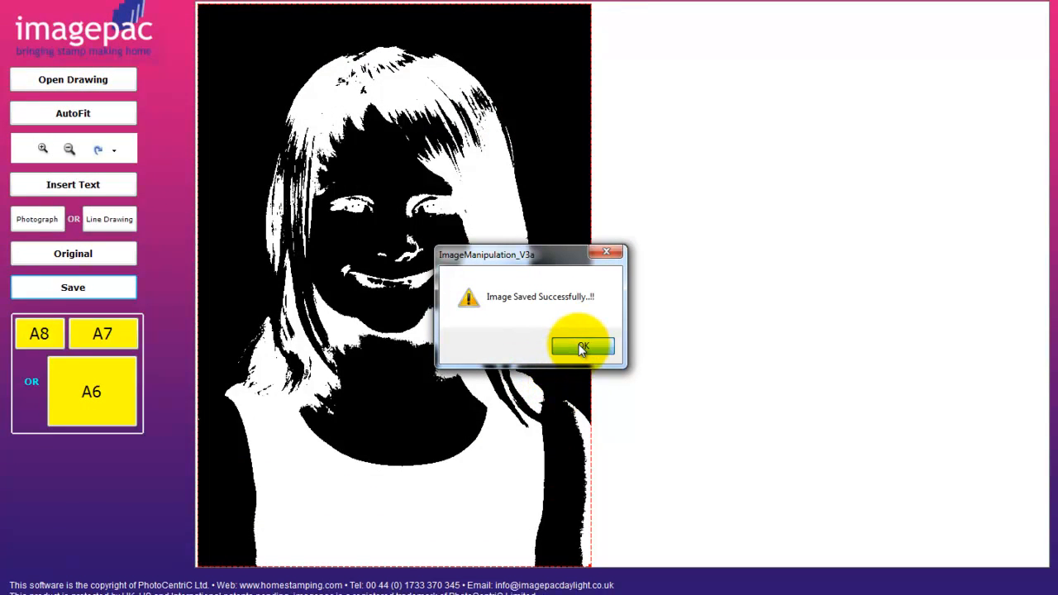
Restore the original colour portrait, auto-fitted to the canvas, and convert it with the Photograph option
left_click(90, 256)
left_click(81, 124)
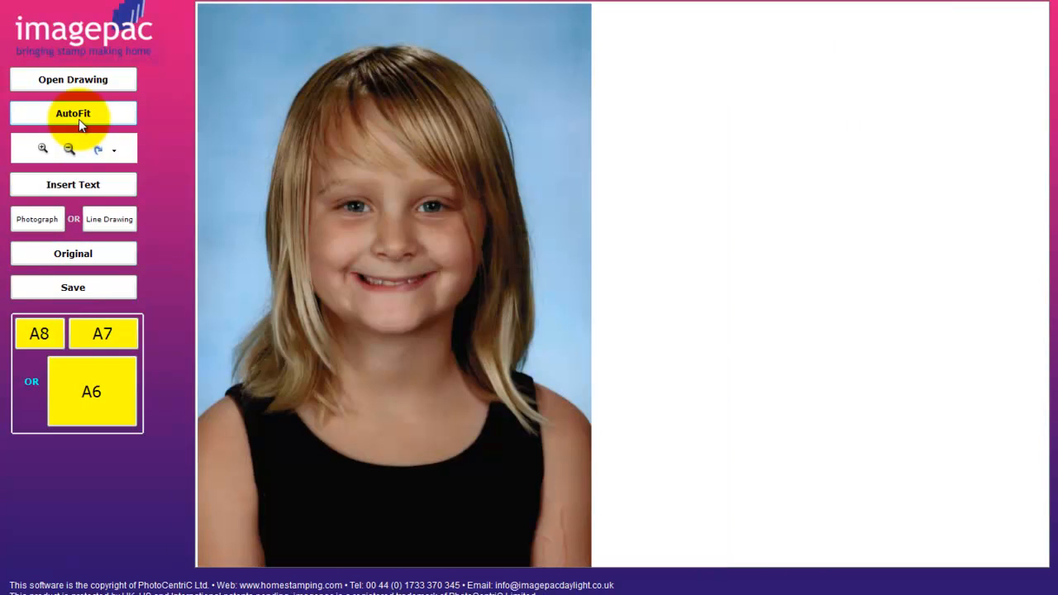
left_click(48, 223)
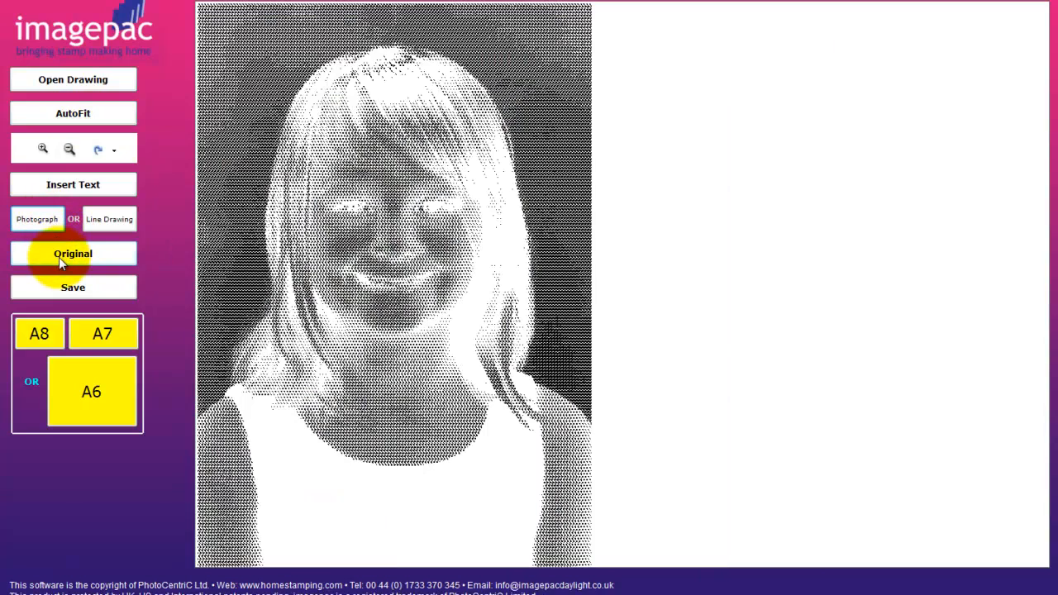
Restore the original colour portrait, auto-fit it to the canvas, and convert it to a line drawing with brightness -25 and contrast 12
left_click(59, 257)
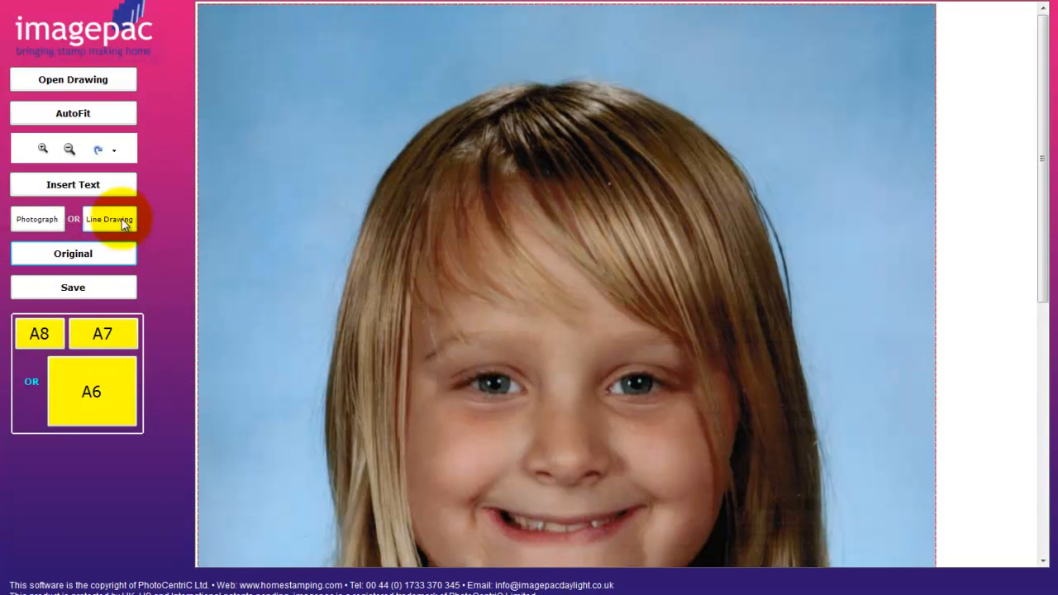
left_click(72, 124)
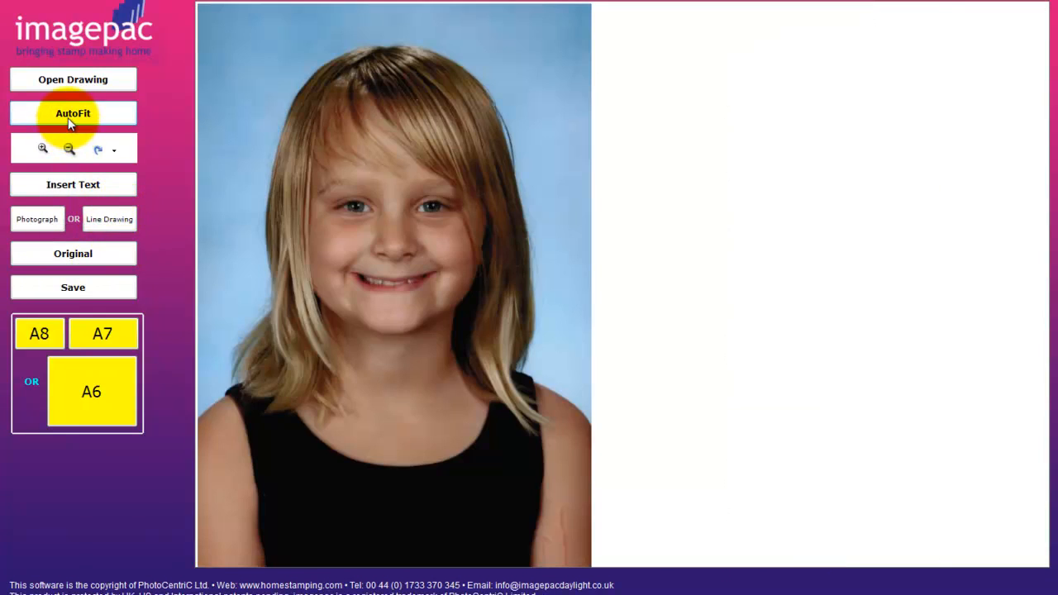
left_click(107, 220)
left_click_drag(319, 96, 841, 105)
left_click_drag(760, 159, 719, 159)
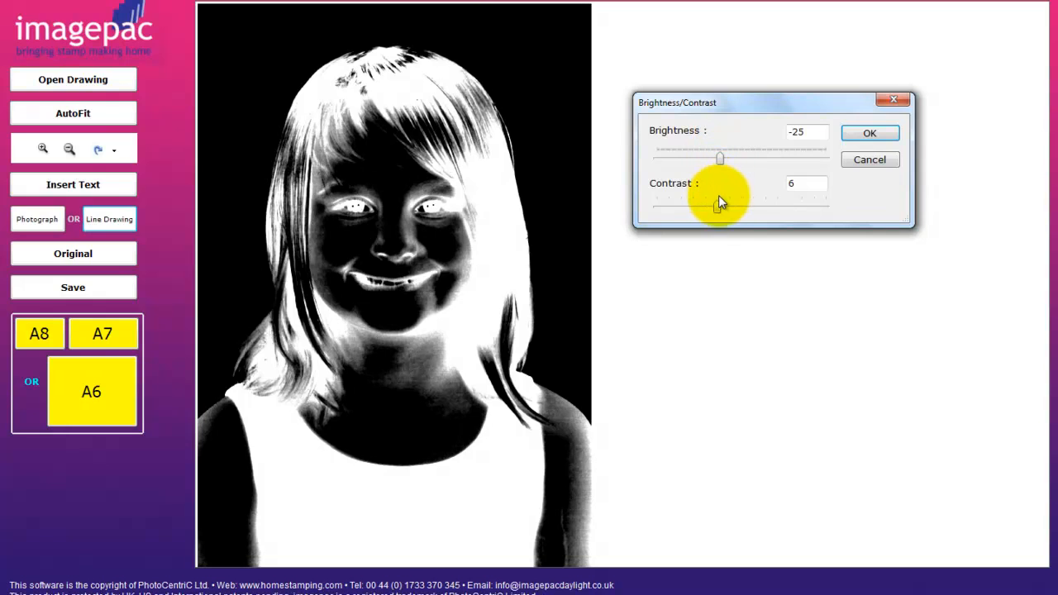
left_click_drag(732, 209, 790, 213)
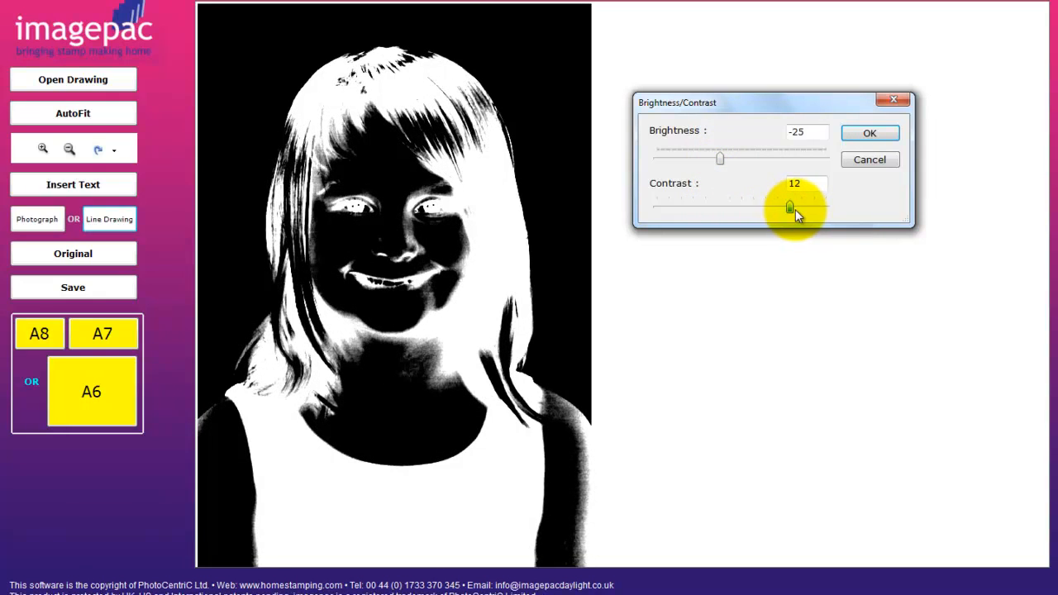
left_click(868, 135)
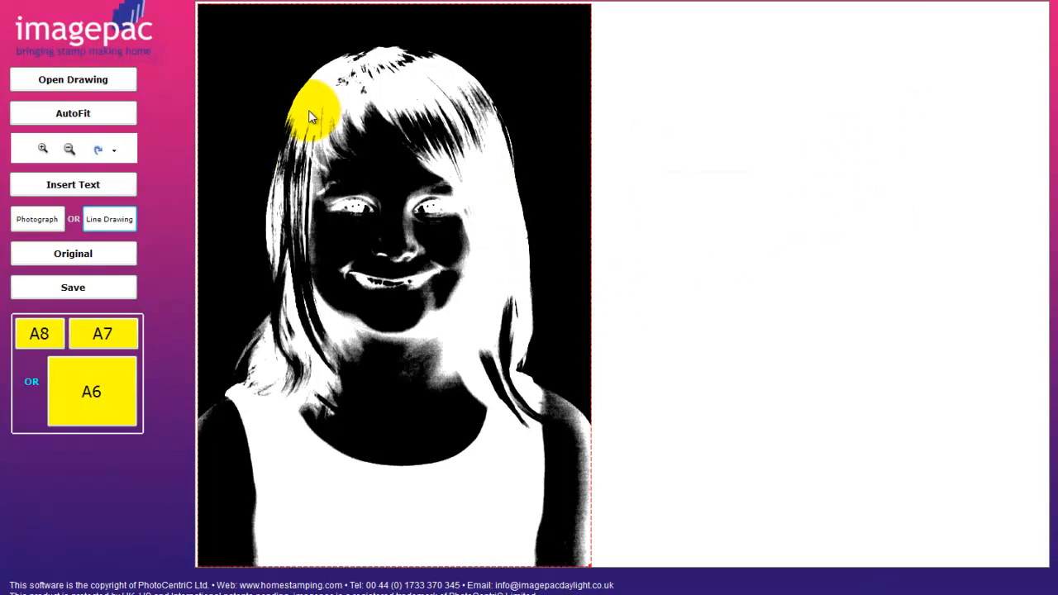
Invert the line-drawing negative to a positive with Line Drawing at brightness 17 and contrast 6, and preview its A7 print layout
left_click(128, 226)
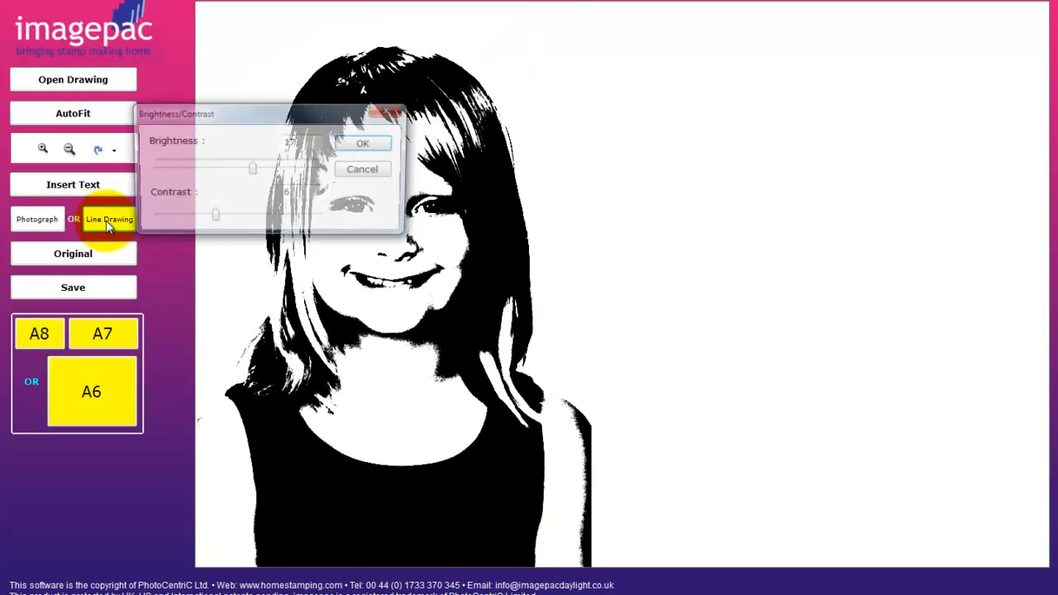
left_click(364, 143)
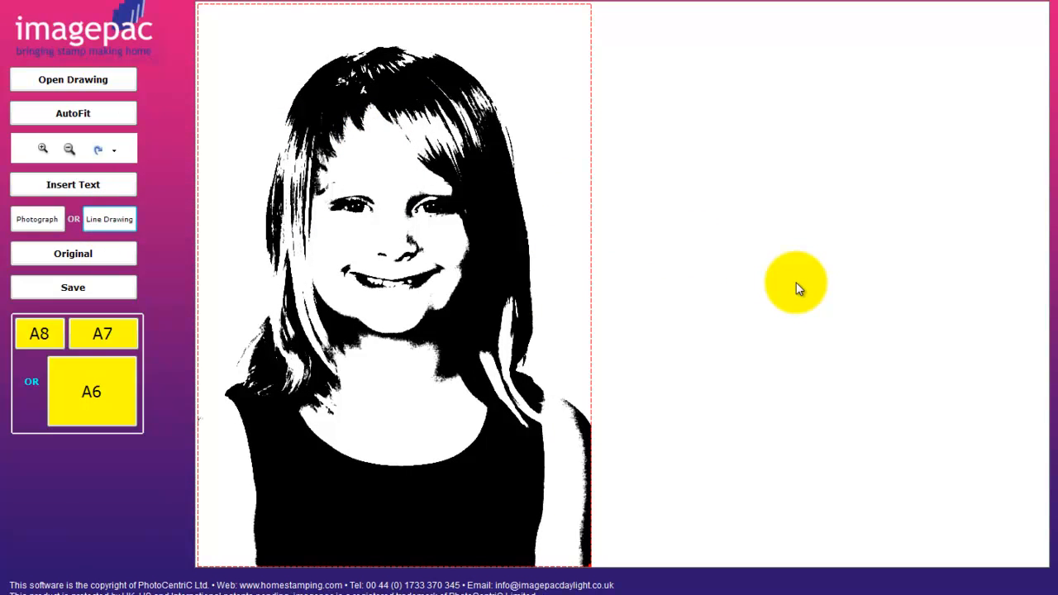
left_click(115, 342)
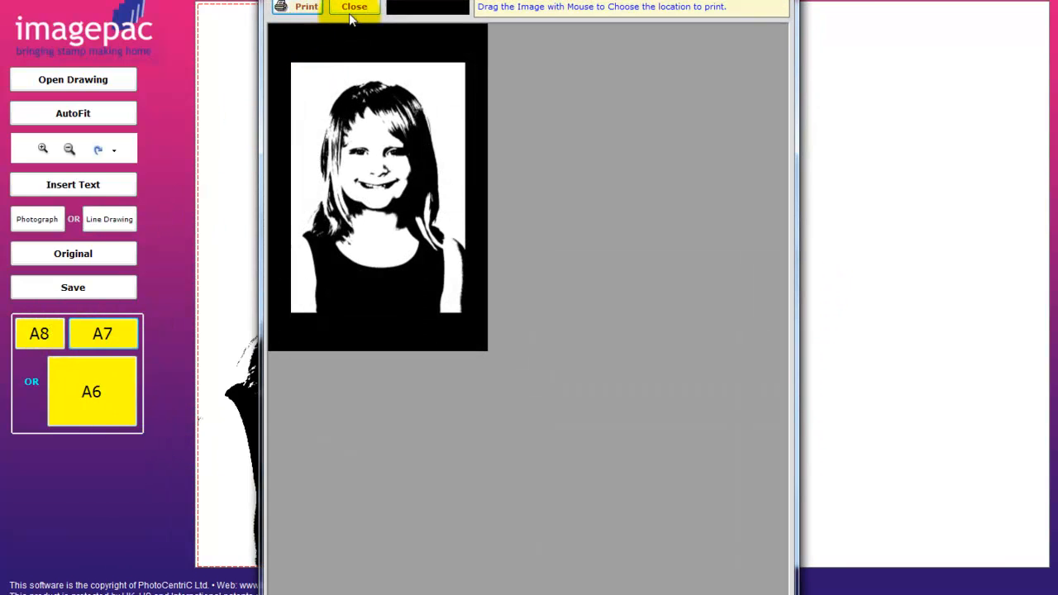
left_click(356, 15)
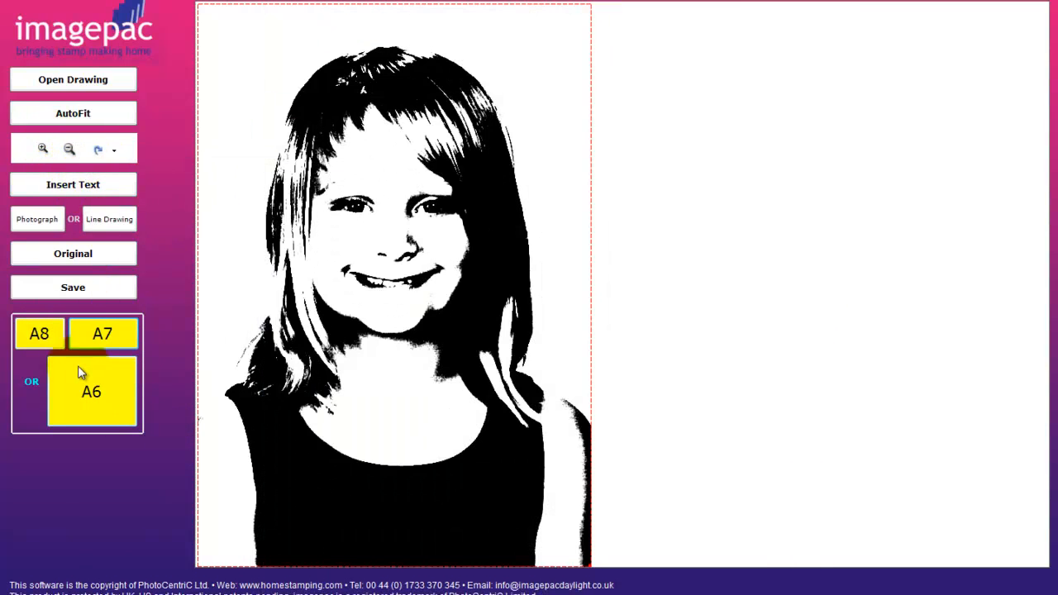
Turn the positive portrait back into a negative by reapplying Line Drawing with brightness 17 and contrast 6
left_click(108, 218)
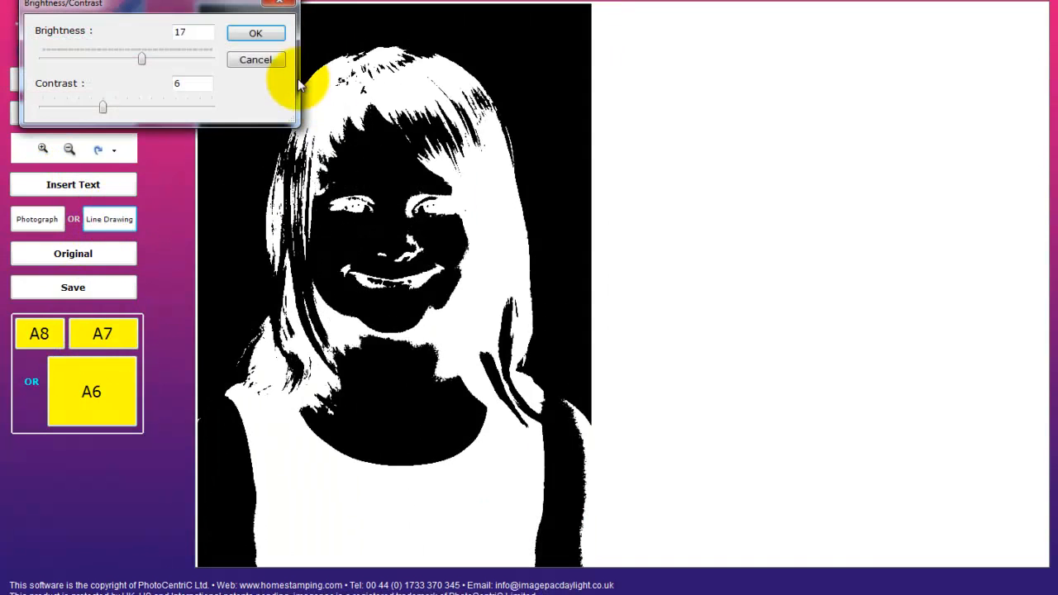
left_click_drag(177, 15, 724, 40)
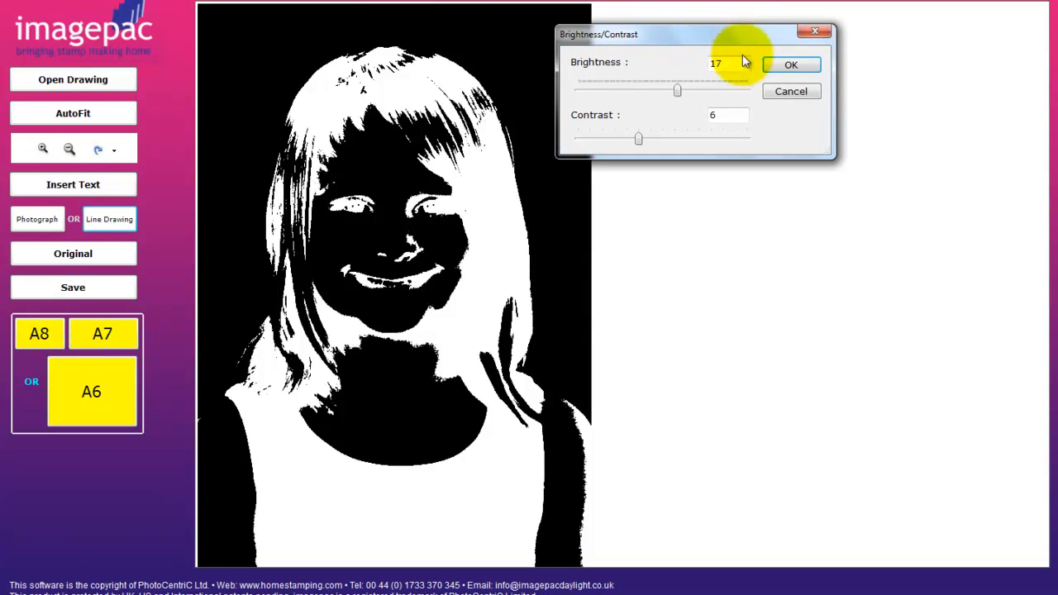
left_click(787, 65)
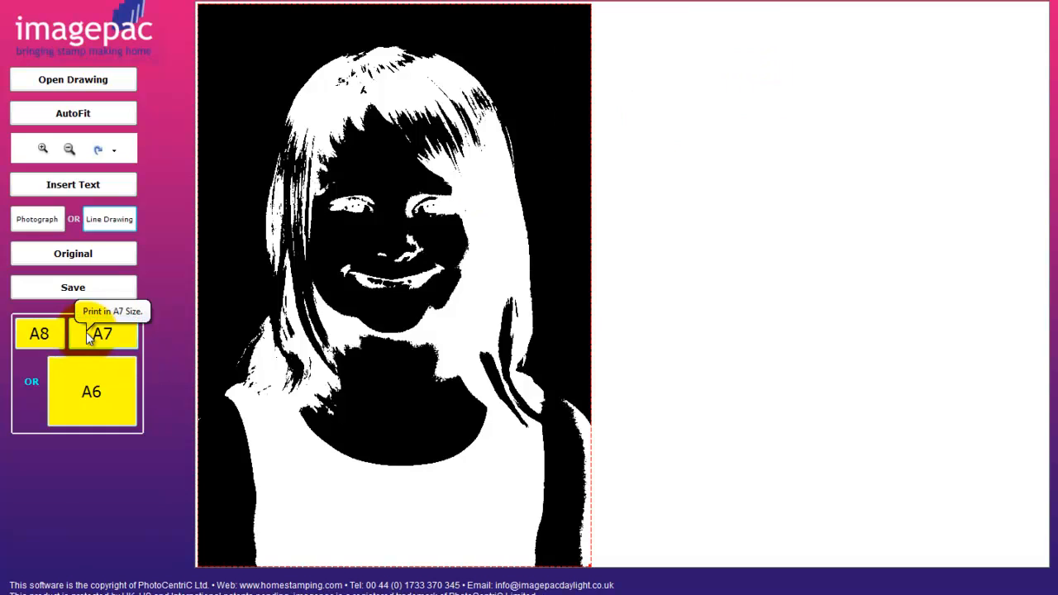